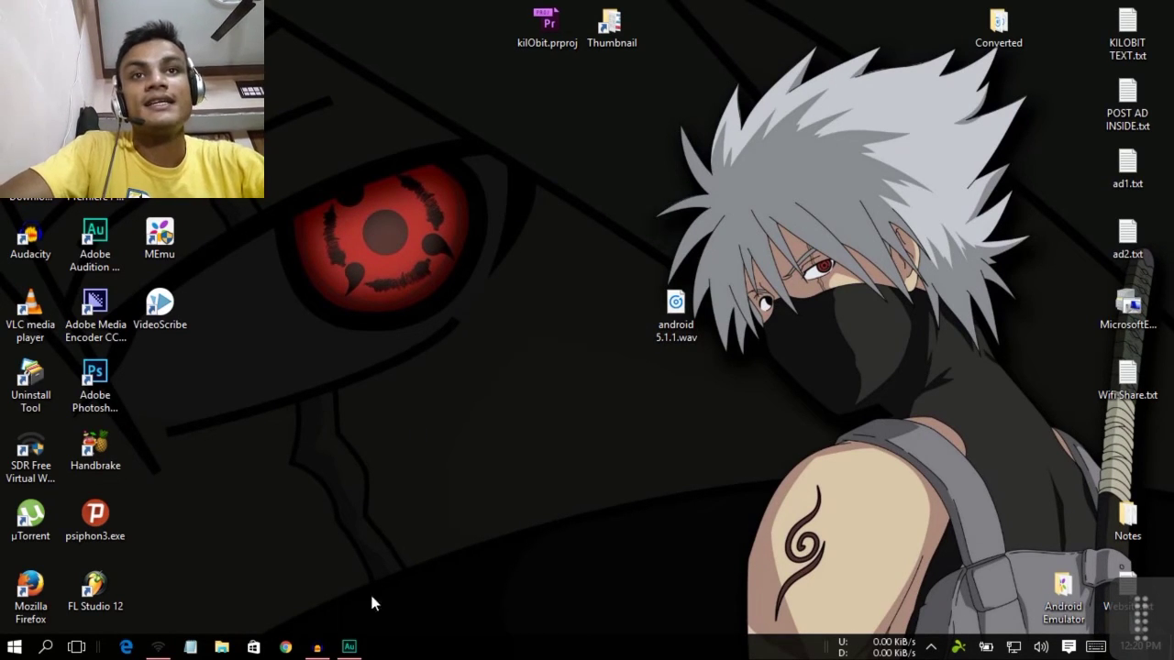
# Restore the empty Adobe Audition window from the taskbar
pyautogui.click(348, 647)
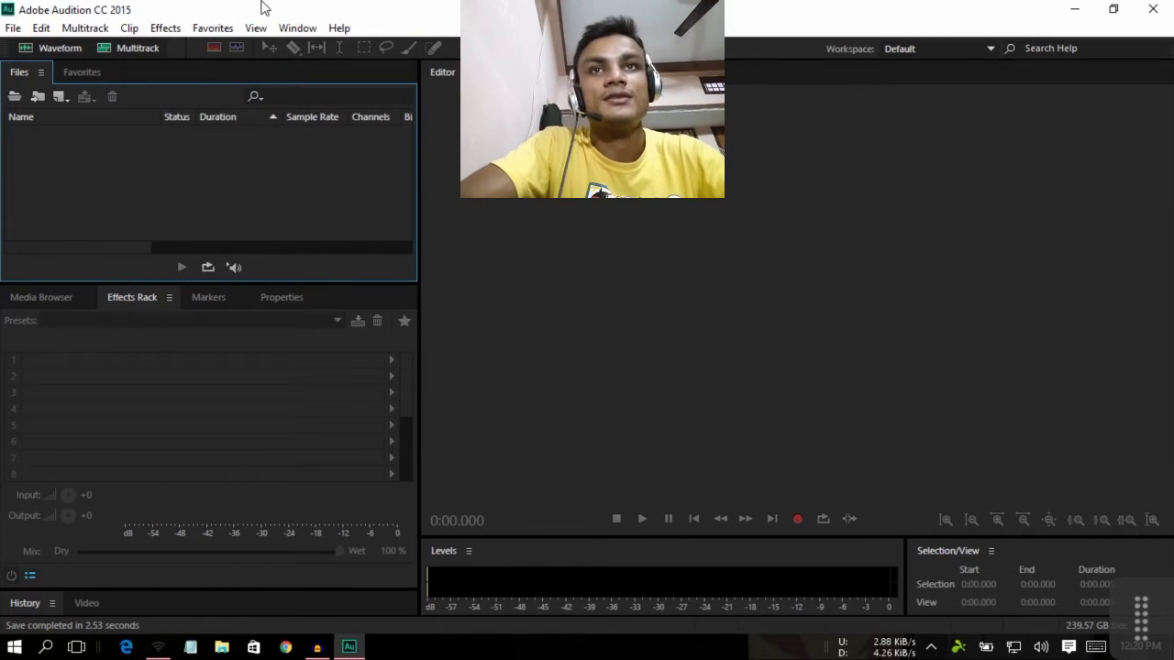
# Drag android 5.1.1.wav from the desktop into the Audition editor and adjust the zoom
pyautogui.click(1074, 9)
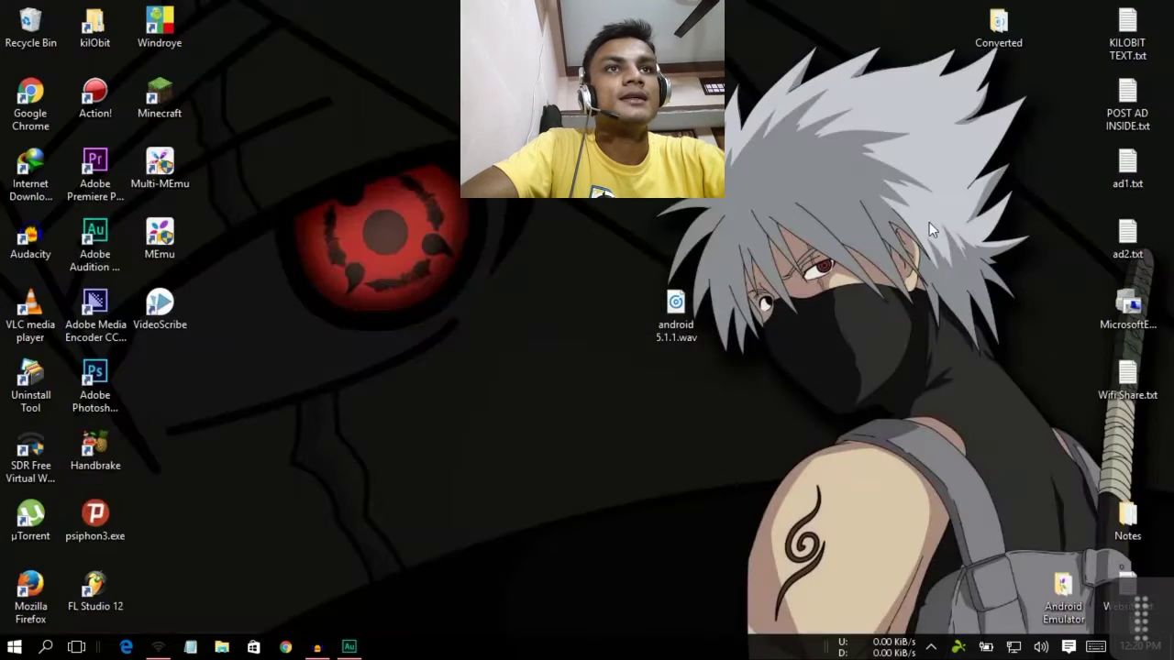
pyautogui.click(678, 316)
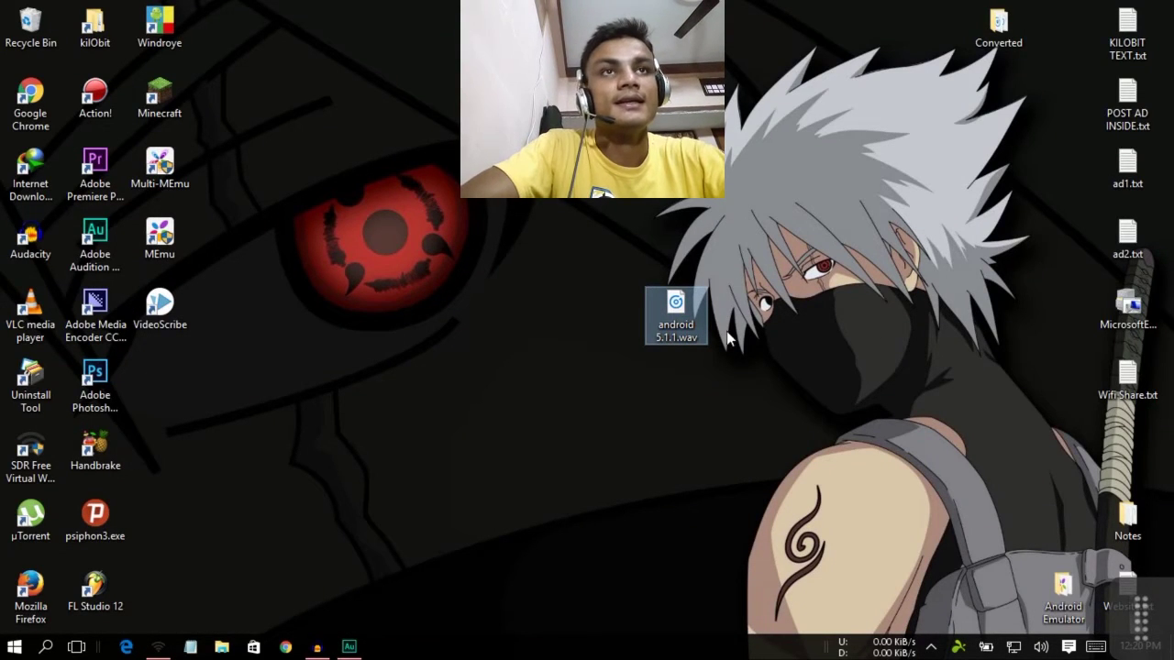
pyautogui.moveTo(692, 332); pyautogui.dragTo(522, 293)
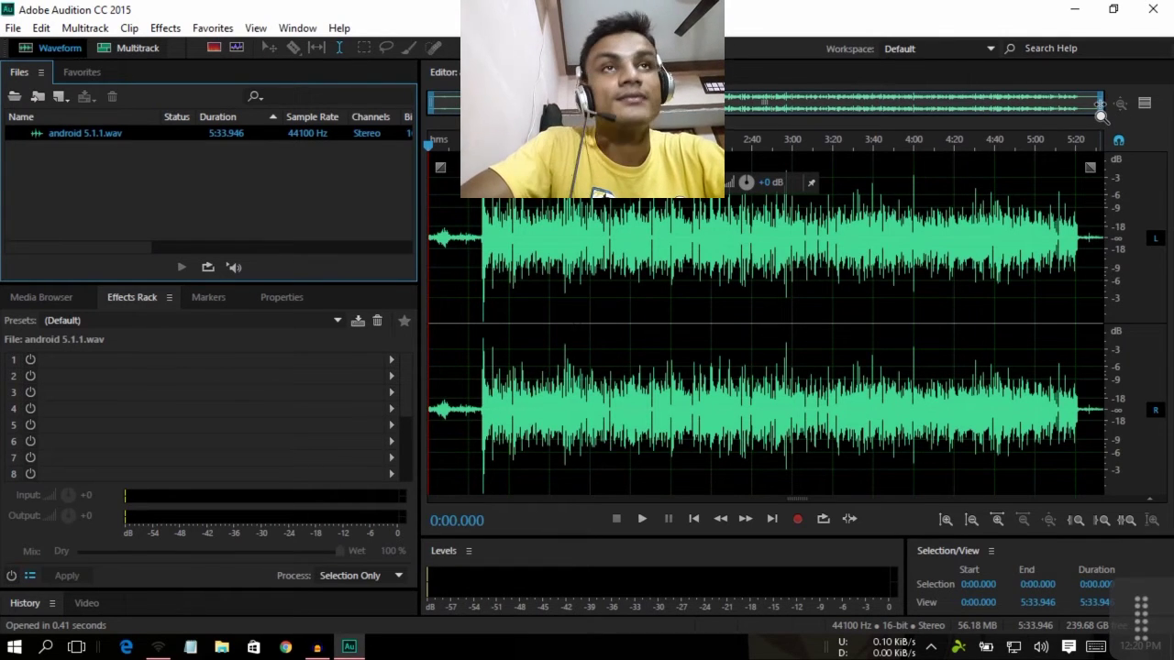
pyautogui.moveTo(1101, 106); pyautogui.dragTo(598, 107)
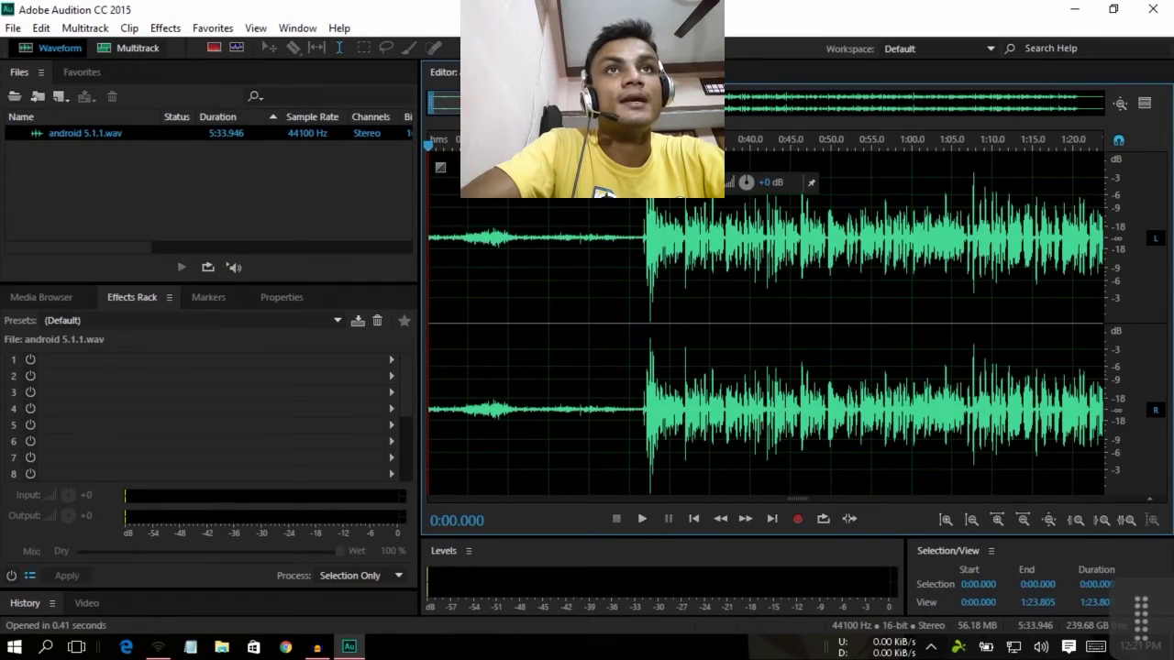
pyautogui.moveTo(598, 107)
pyautogui.mouseDown()
pyautogui.moveTo(867, 109)
pyautogui.moveTo(996, 124)
pyautogui.moveTo(971, 112)
pyautogui.moveTo(587, 108)
pyautogui.mouseUp()
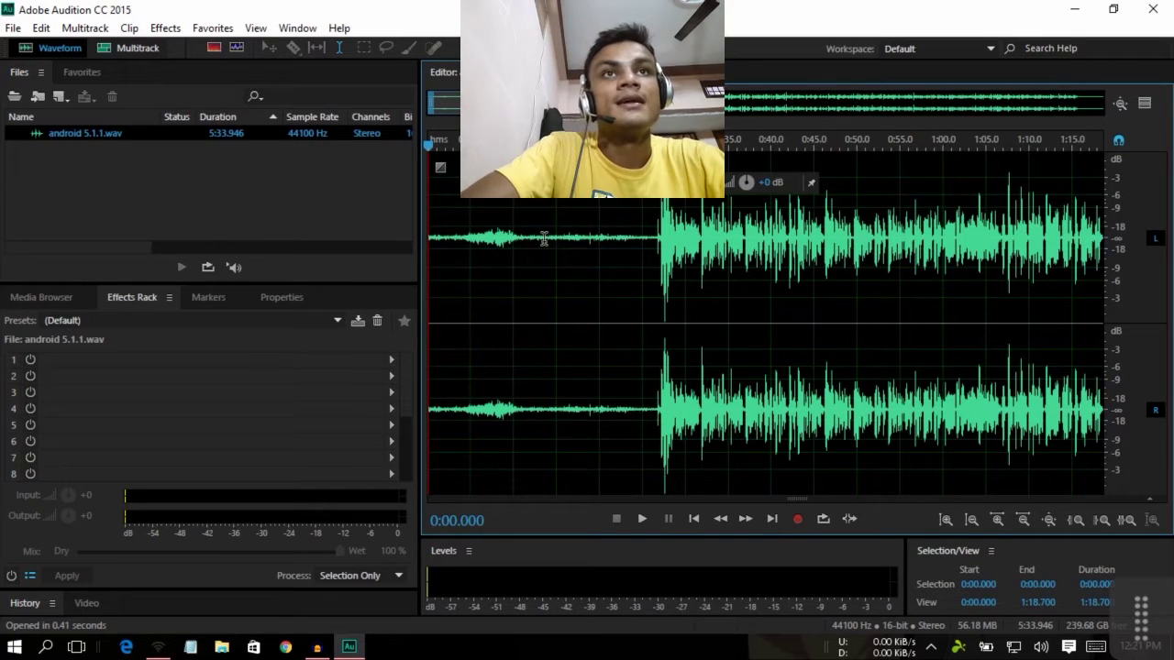
# Capture a noise print from the noise-only range 0:14.117–0:15.476, then deselect it
pyautogui.moveTo(556, 240); pyautogui.dragTo(580, 247)
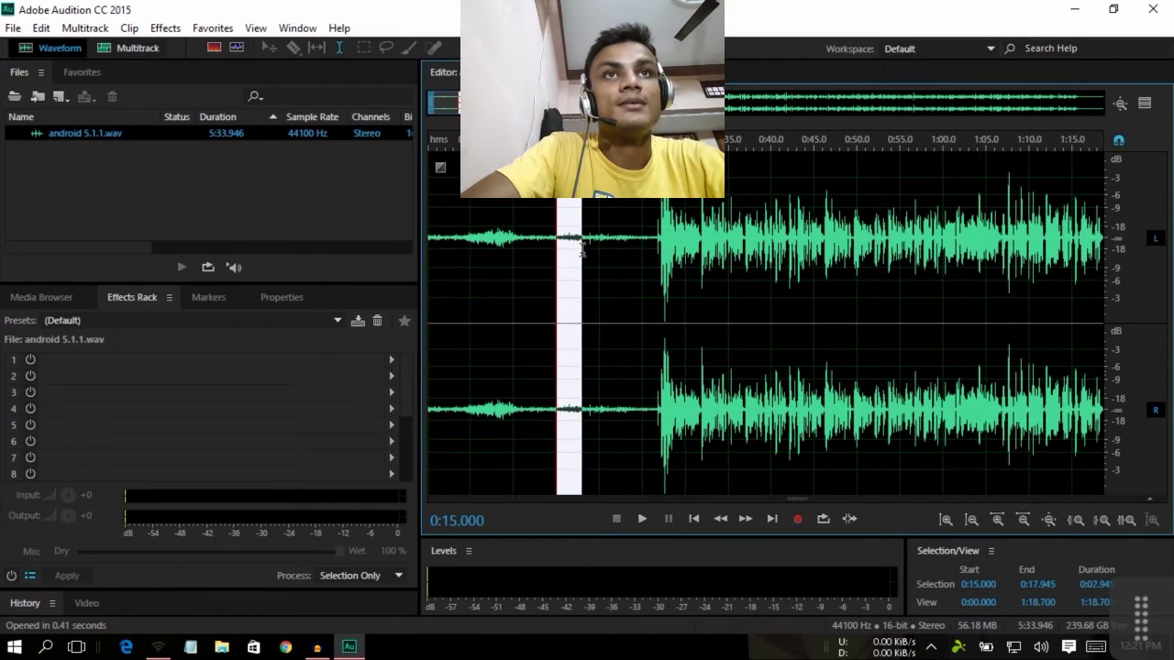
pyautogui.click(547, 248)
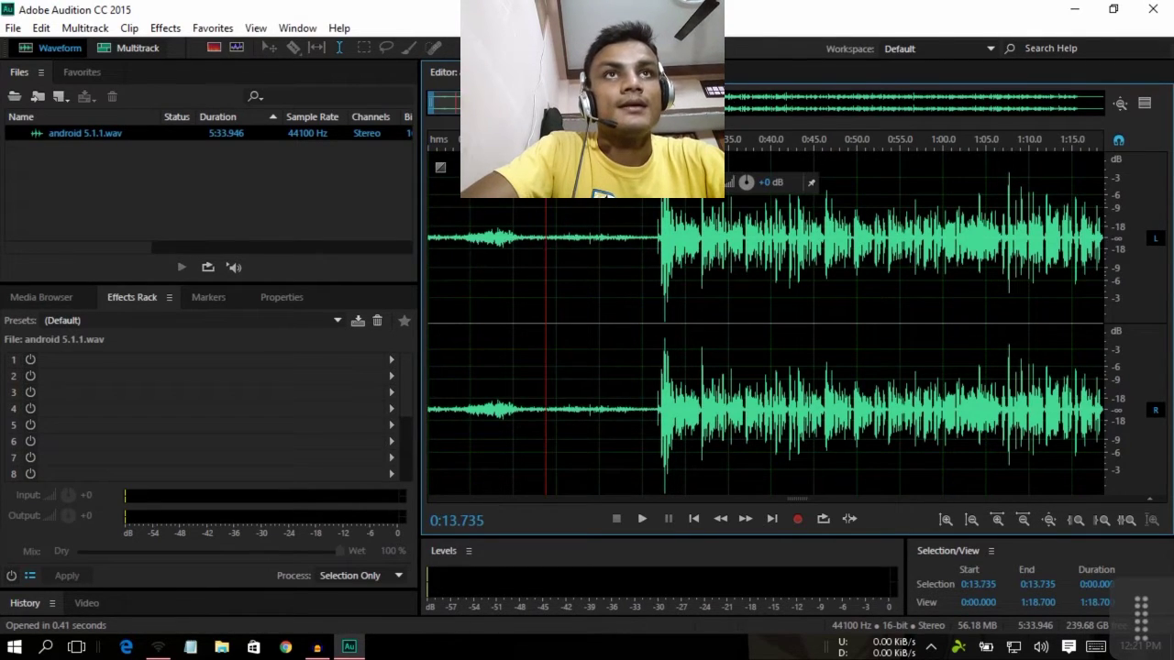
pyautogui.scroll(3, 623, 240)
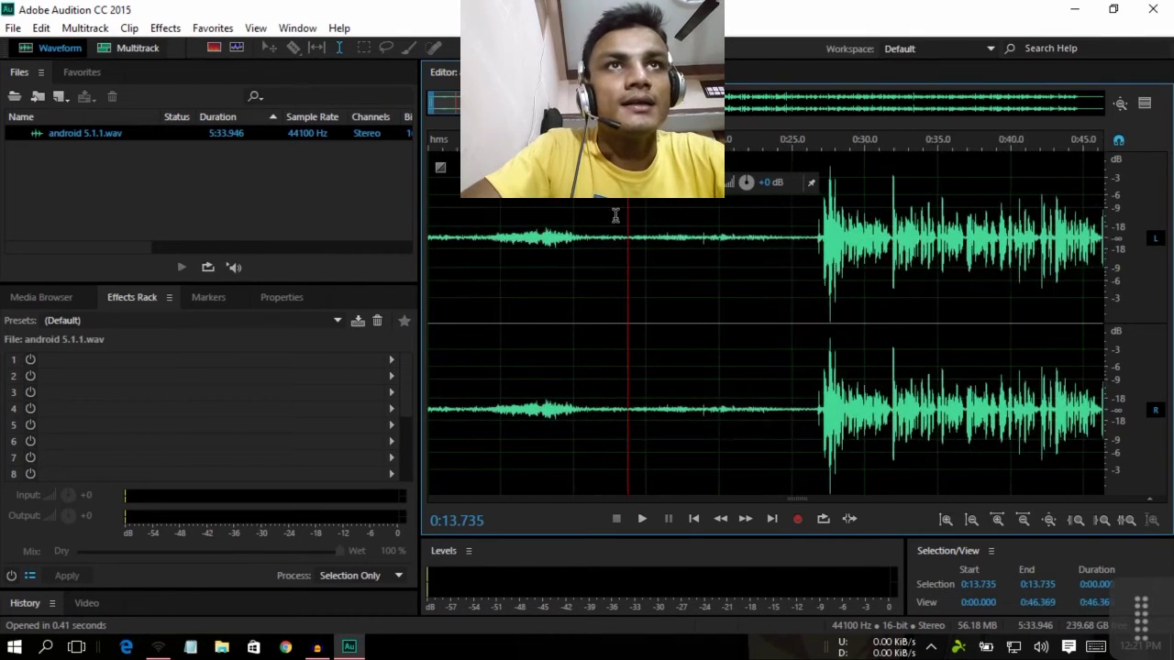
pyautogui.moveTo(635, 252); pyautogui.dragTo(652, 256)
pyautogui.rightClick(648, 258)
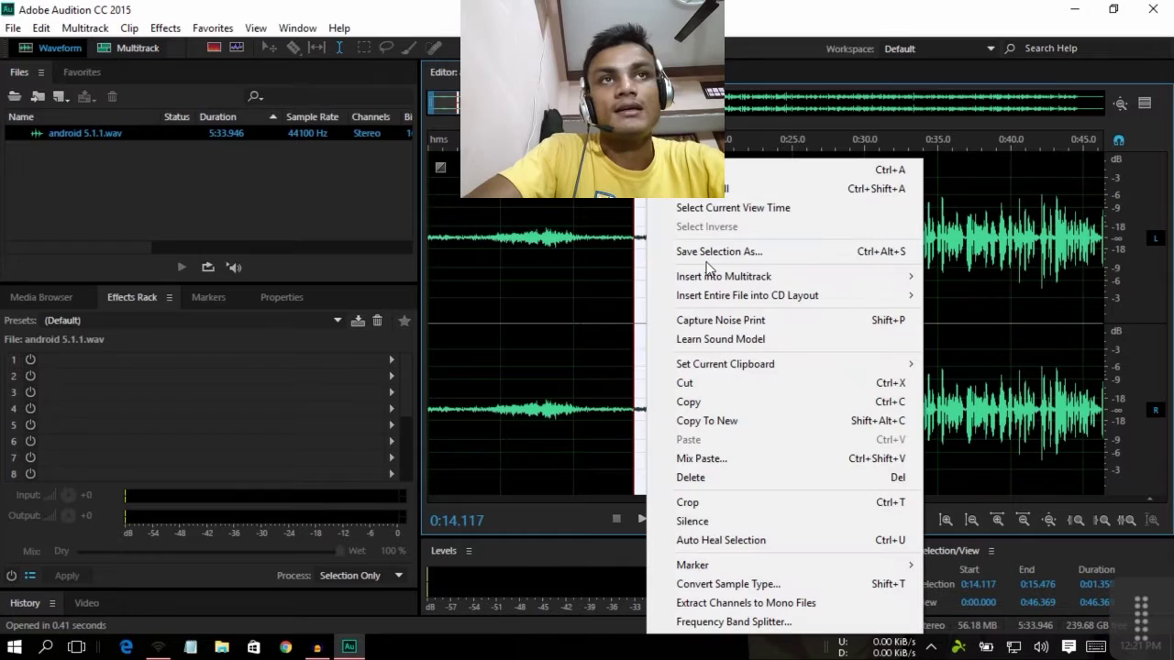
pyautogui.click(715, 321)
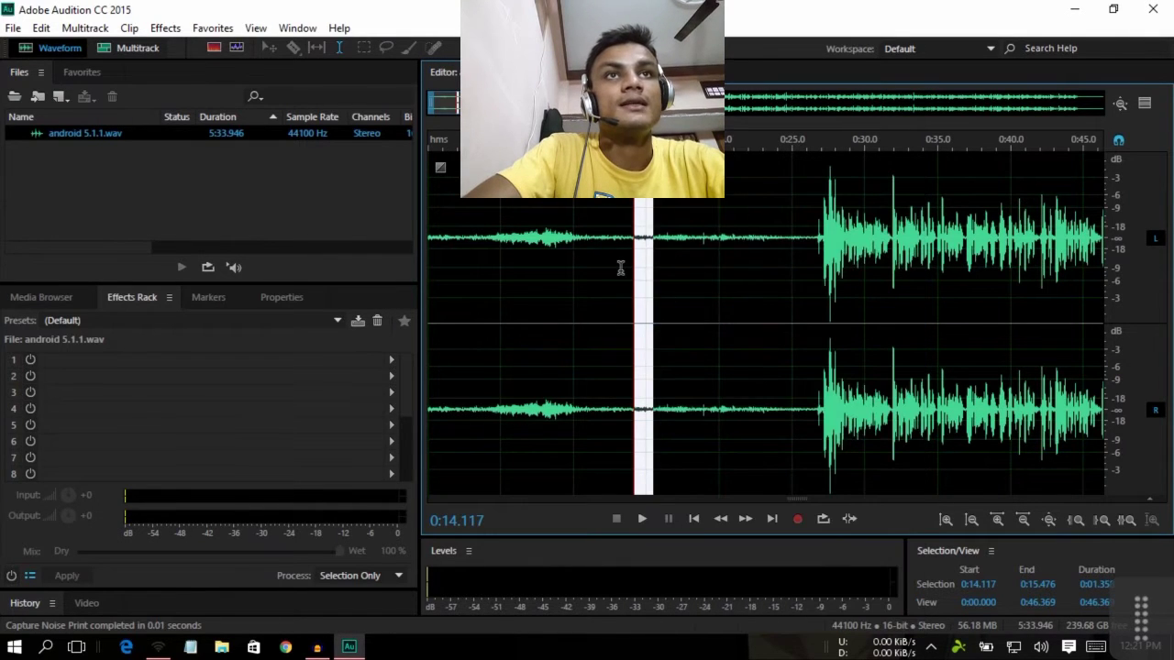
pyautogui.click(625, 257)
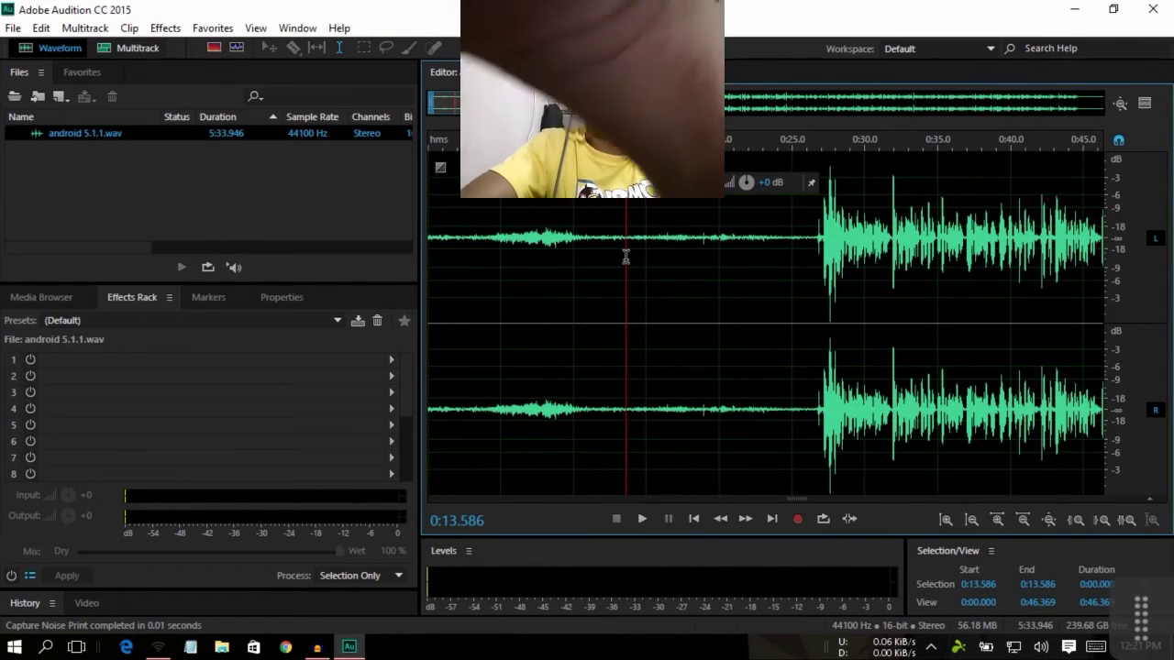
# Zoom out and play the recording from about 0:16 to listen
pyautogui.hotkey('ctrl', 'a')
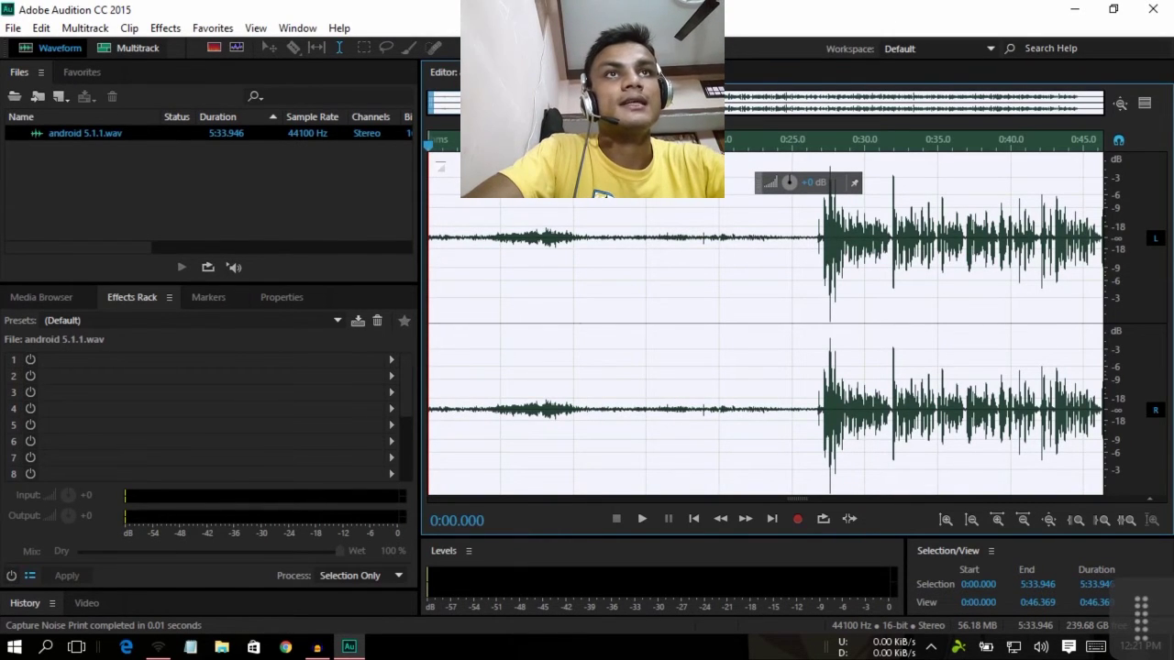
pyautogui.press('-')
pyautogui.press('-')
pyautogui.press('-')
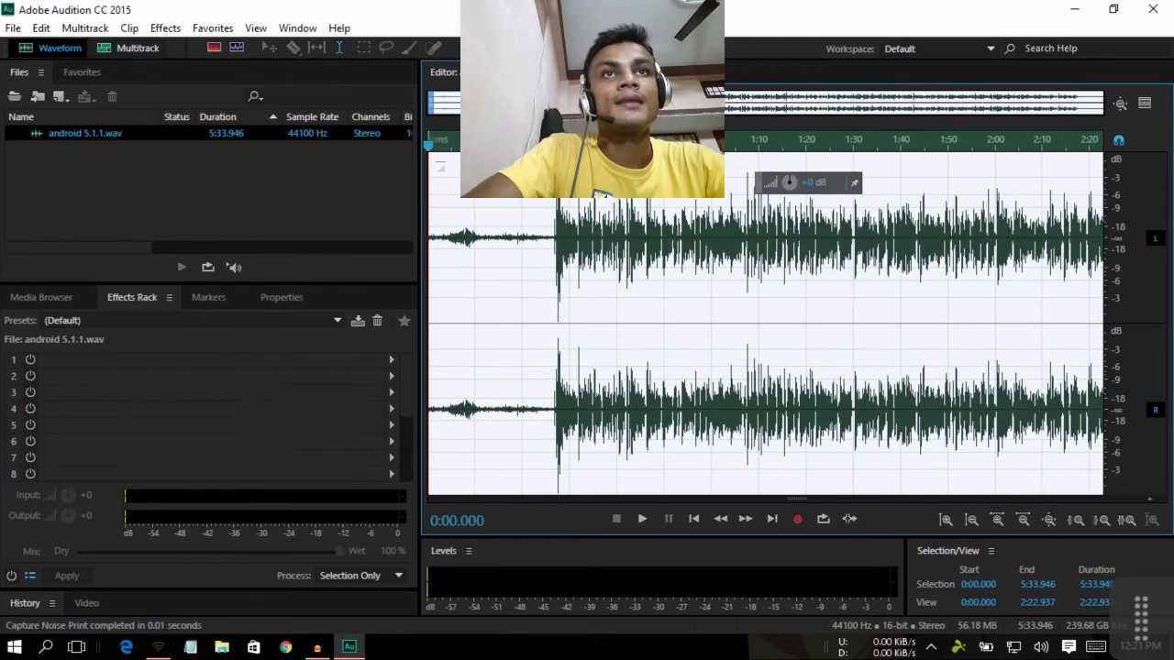
pyautogui.click(504, 254)
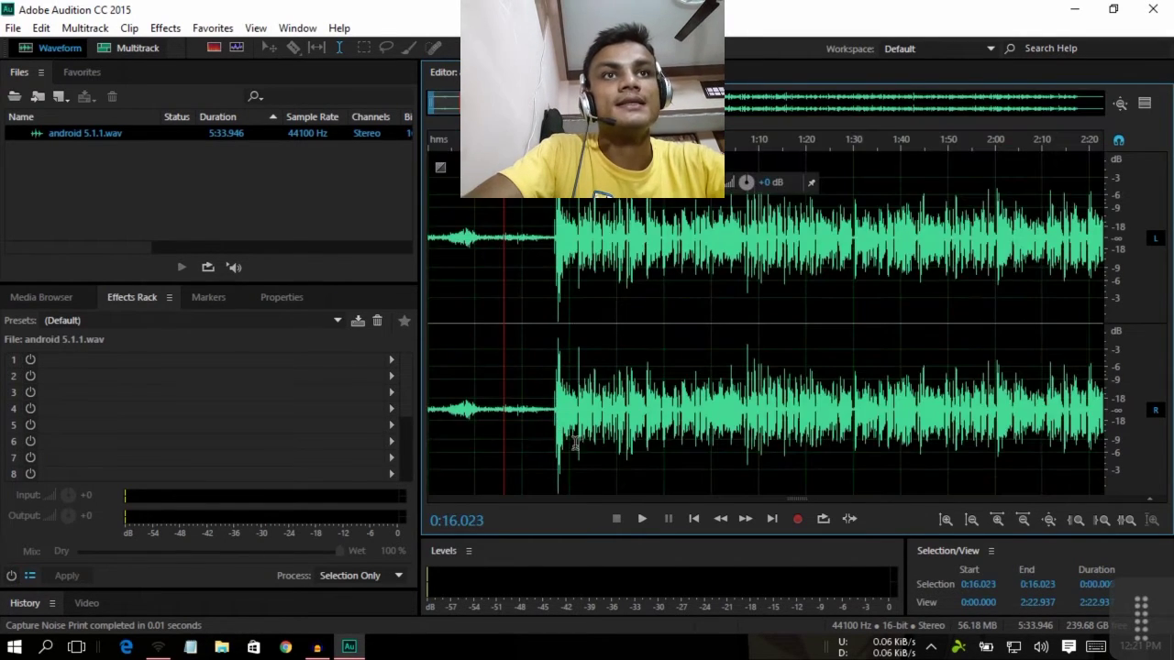
pyautogui.click(641, 519)
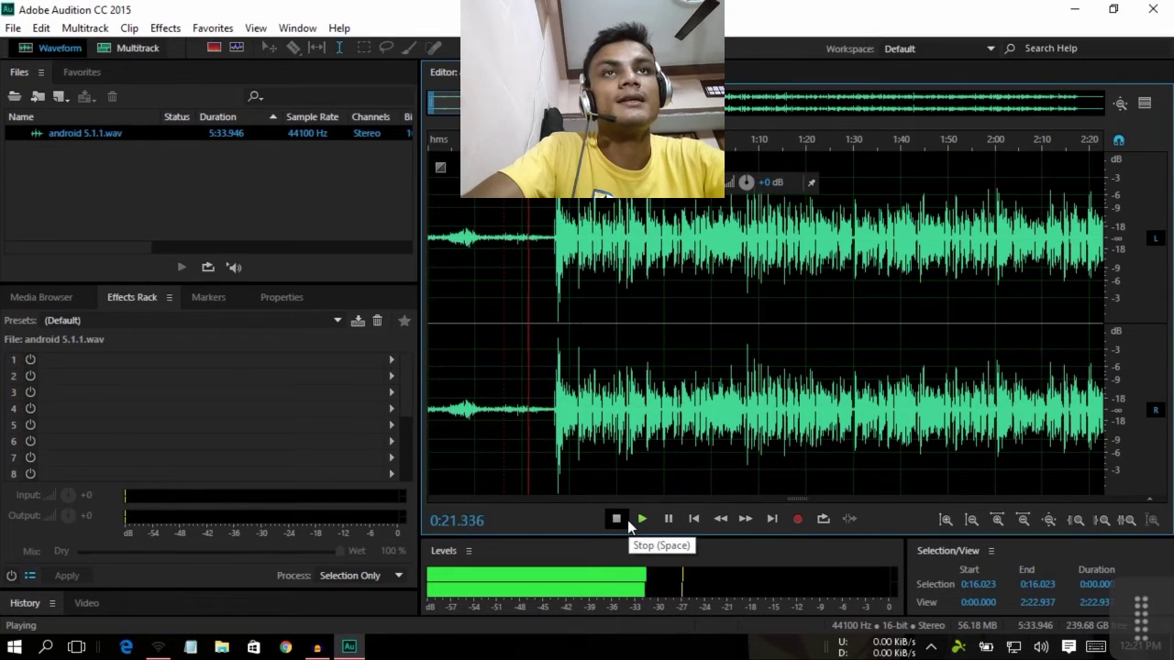
pyautogui.click(628, 520)
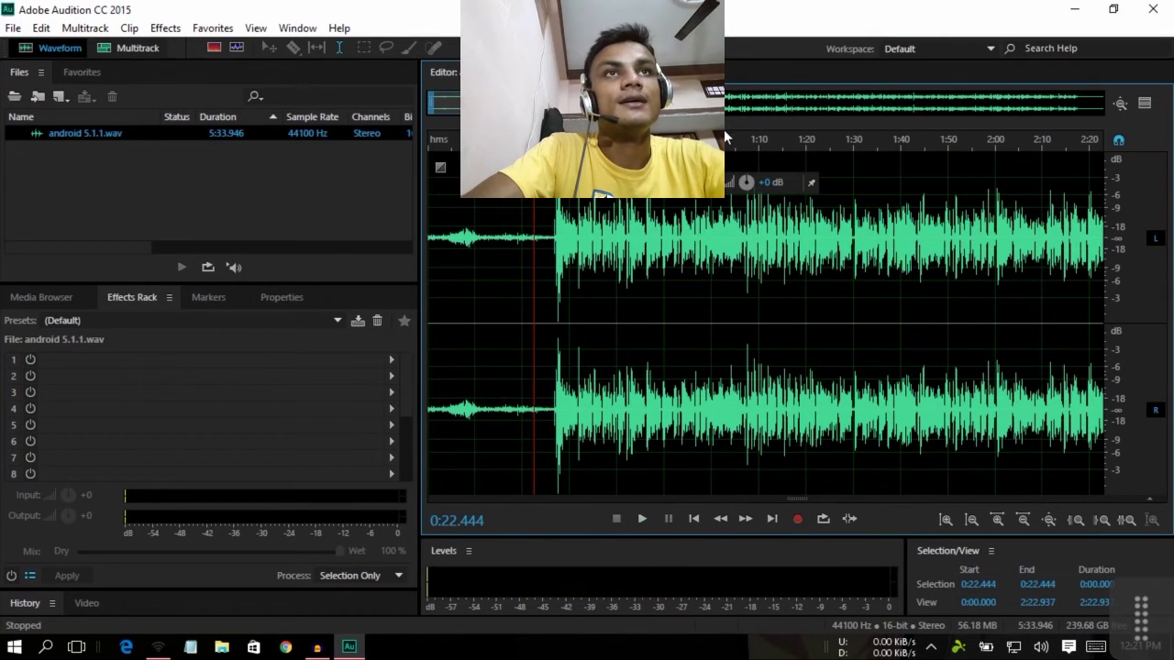
# Select the entire recording, 0:00.000 to 5:33.946, using Select All
pyautogui.click(665, 348)
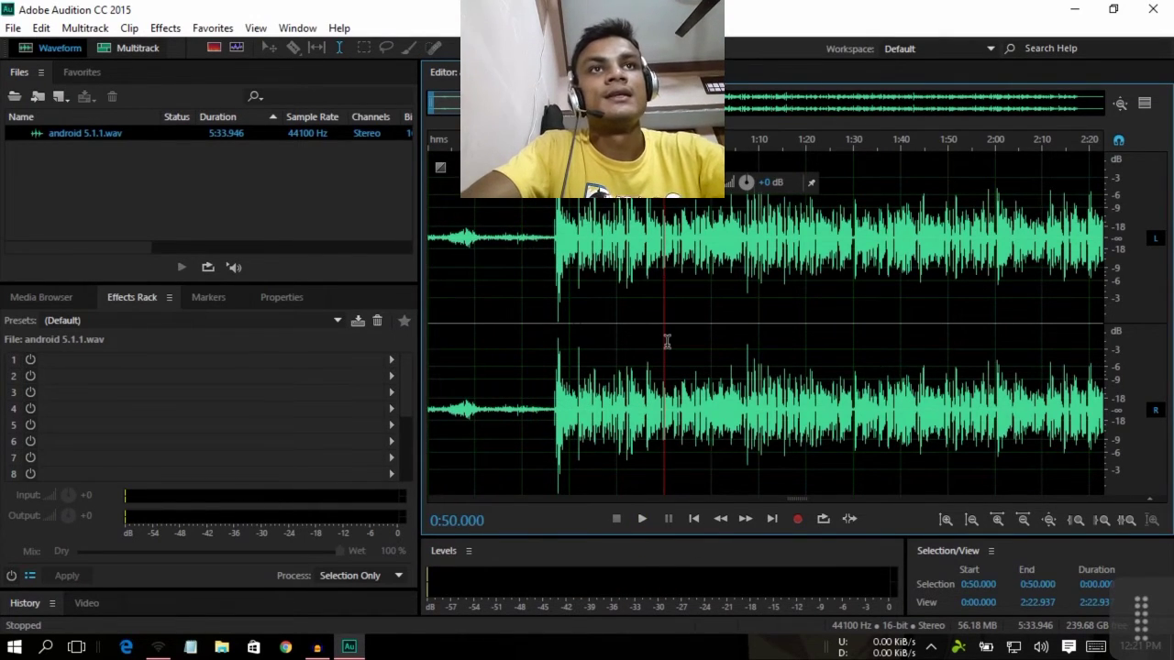
pyautogui.rightClick(669, 349)
pyautogui.click(648, 338)
pyautogui.doubleClick(648, 339)
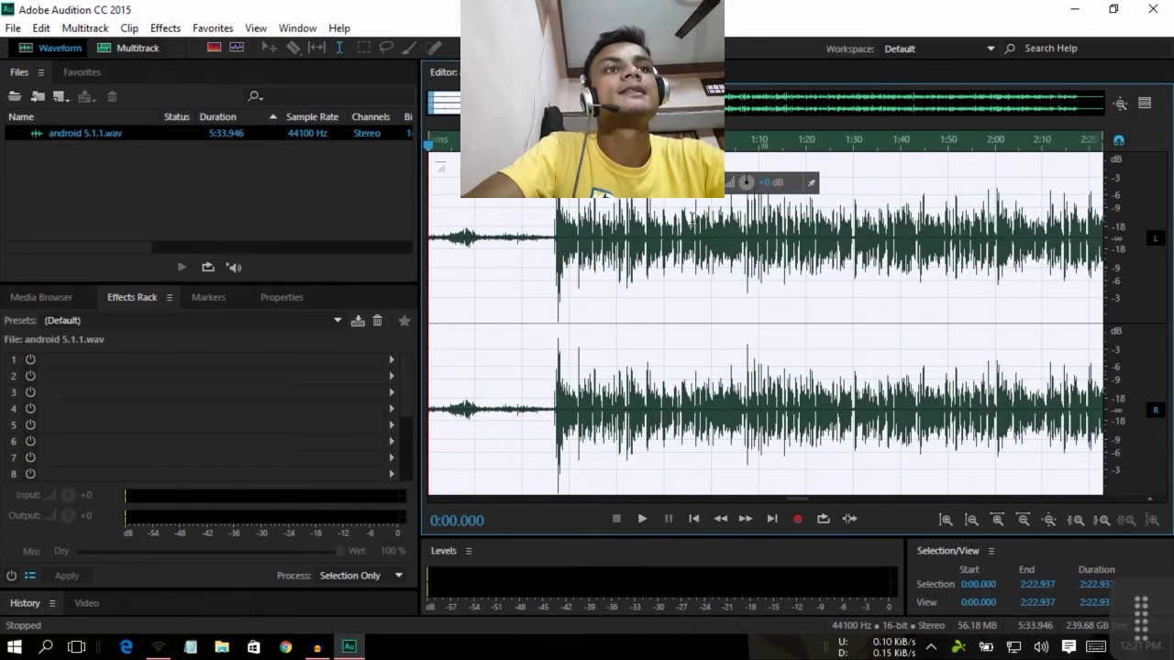
pyautogui.rightClick(676, 279)
pyautogui.click(761, 168)
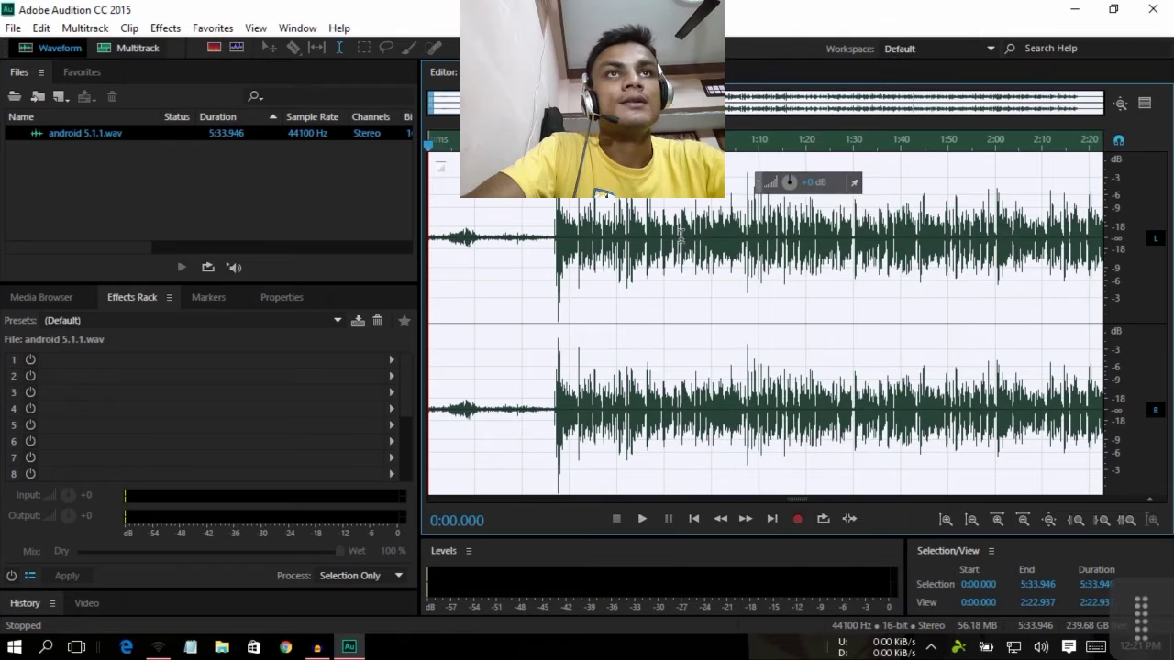
# Open Effects > Noise Reduction / Restoration > Noise Reduction (process)
pyautogui.rightClick(597, 163)
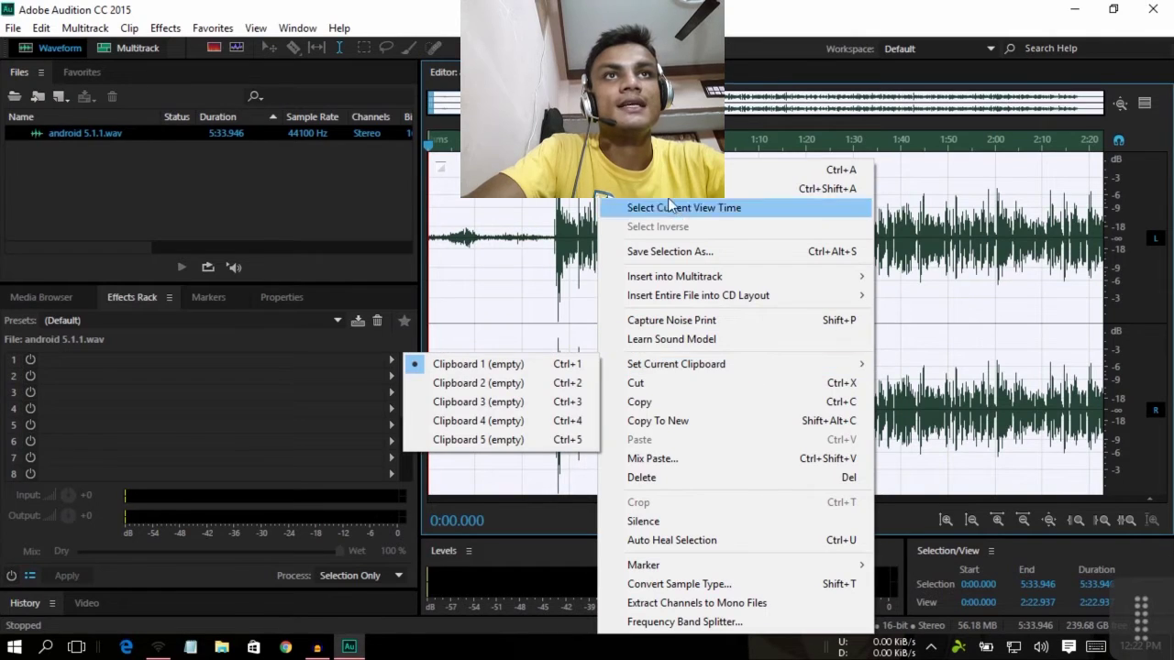
pyautogui.click(156, 29)
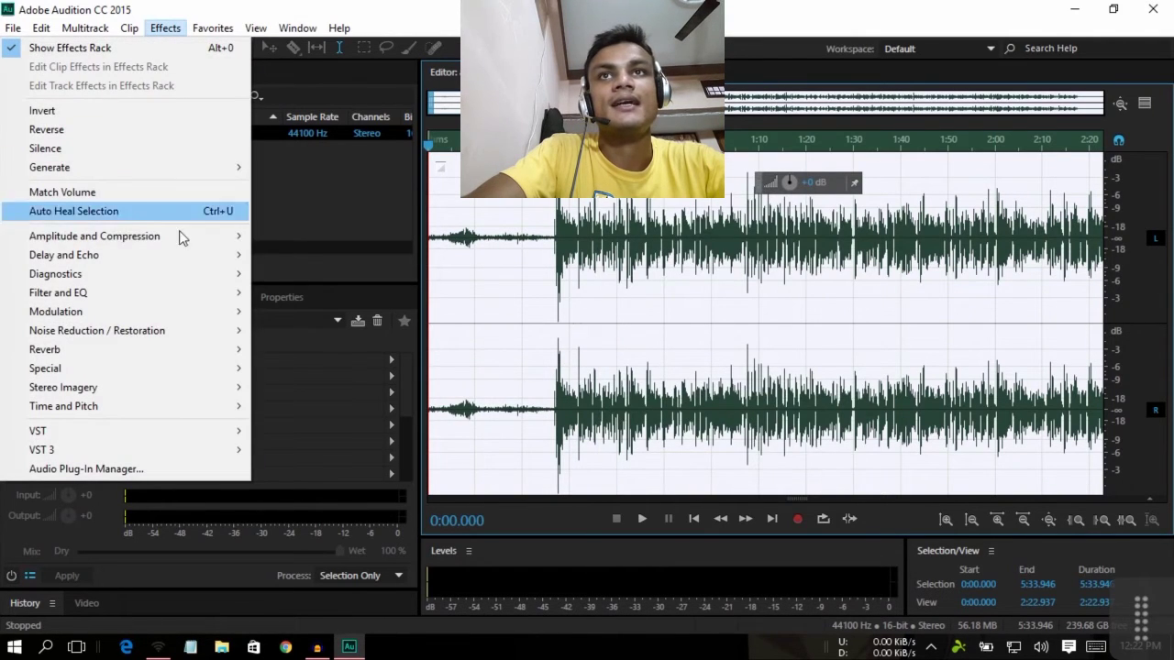
pyautogui.moveTo(186, 333)
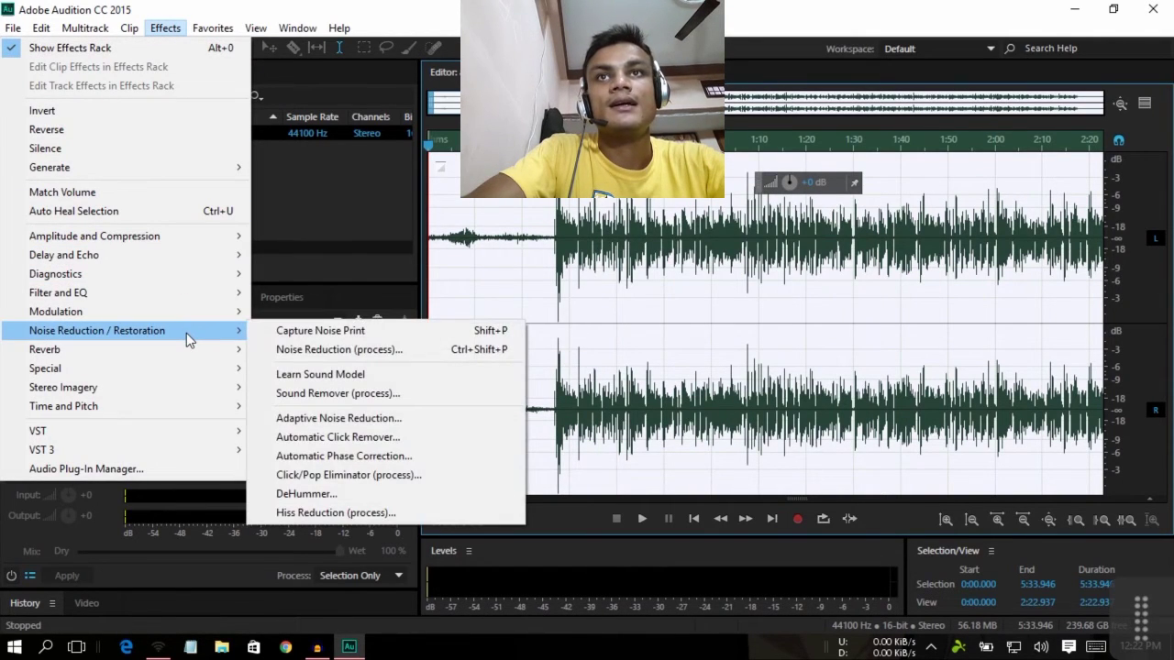
pyautogui.click(350, 354)
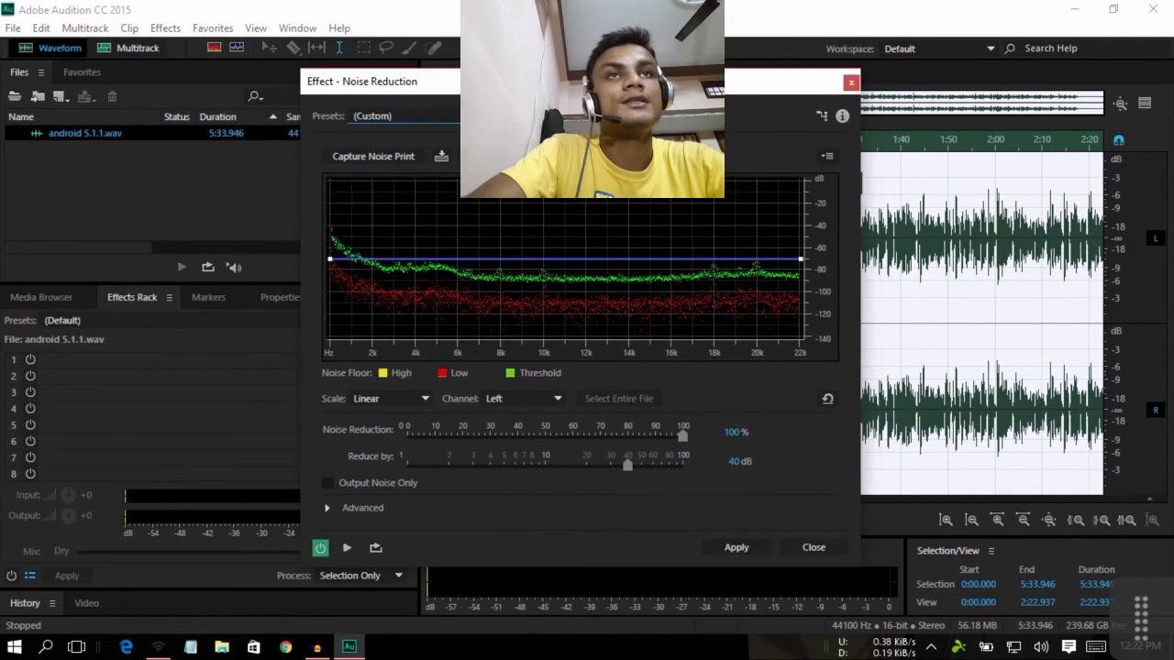
# Apply Noise Reduction with the captured noise print at 100% and 40 dB
pyautogui.click(726, 547)
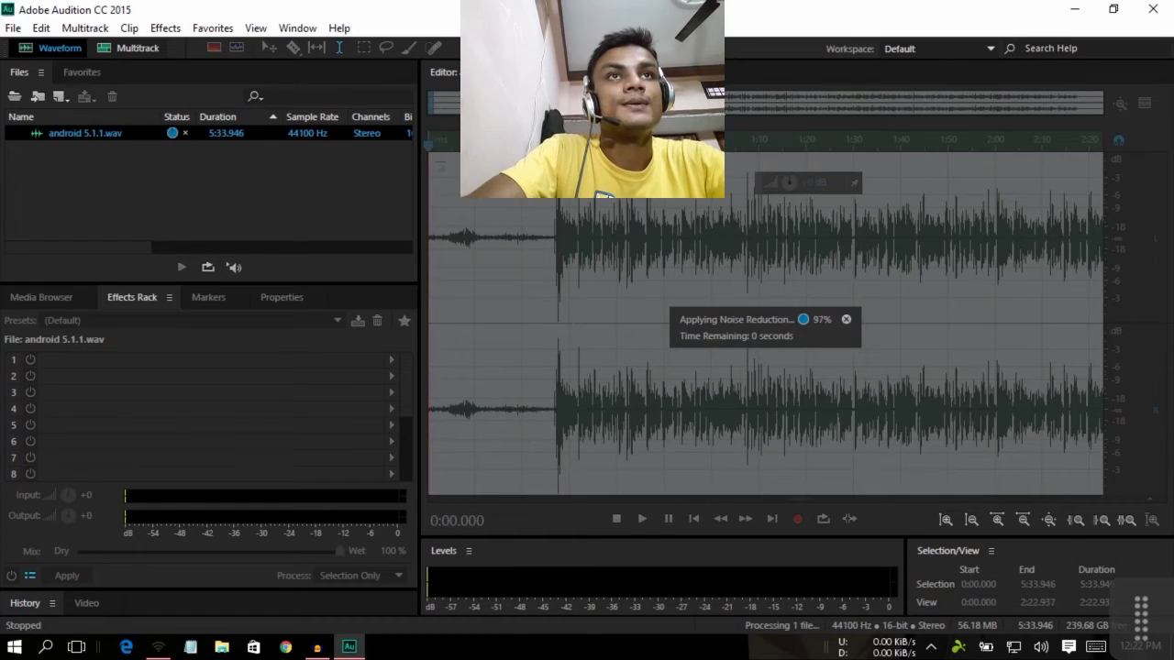
# Make test selections over the quiet 0:12–0:20 stretch and the speech from 0:26.743
pyautogui.scroll(-2, 807, 121)
pyautogui.scroll(2, 806, 121)
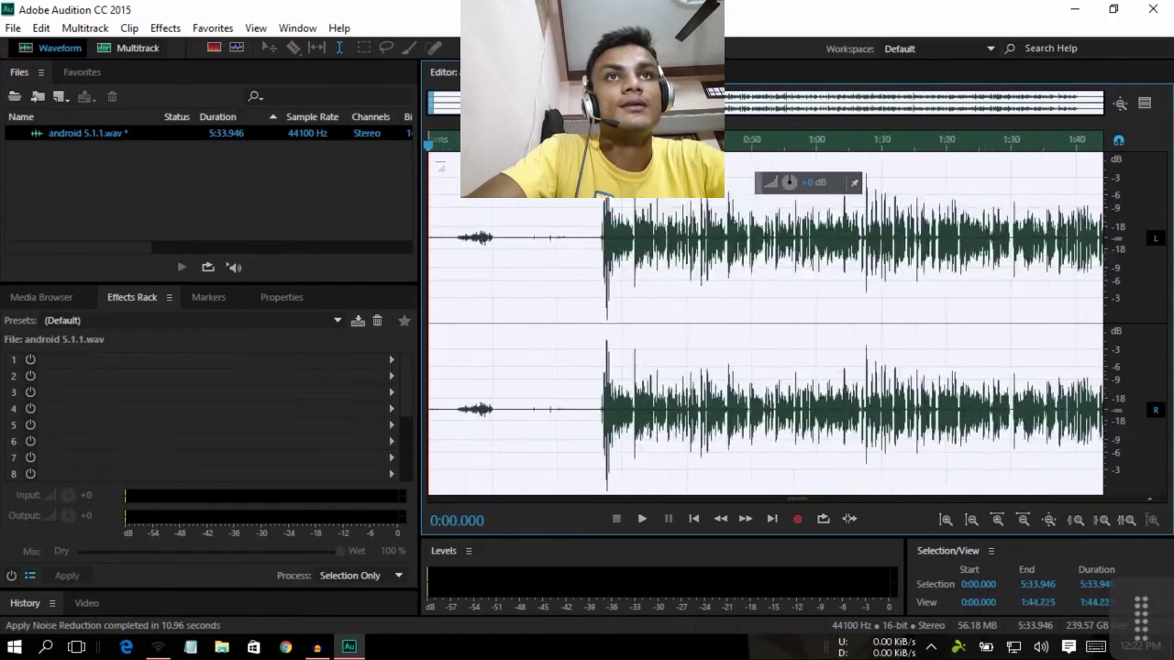
pyautogui.moveTo(526, 248); pyautogui.dragTo(577, 256)
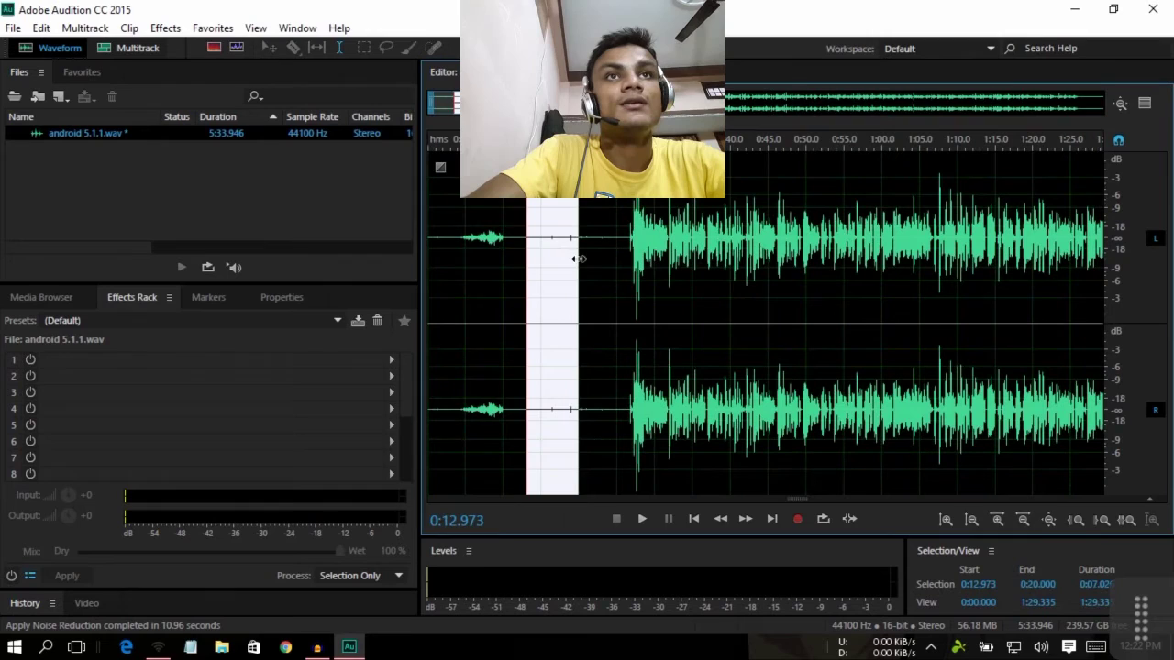
pyautogui.click(539, 254)
pyautogui.moveTo(521, 230); pyautogui.dragTo(541, 244)
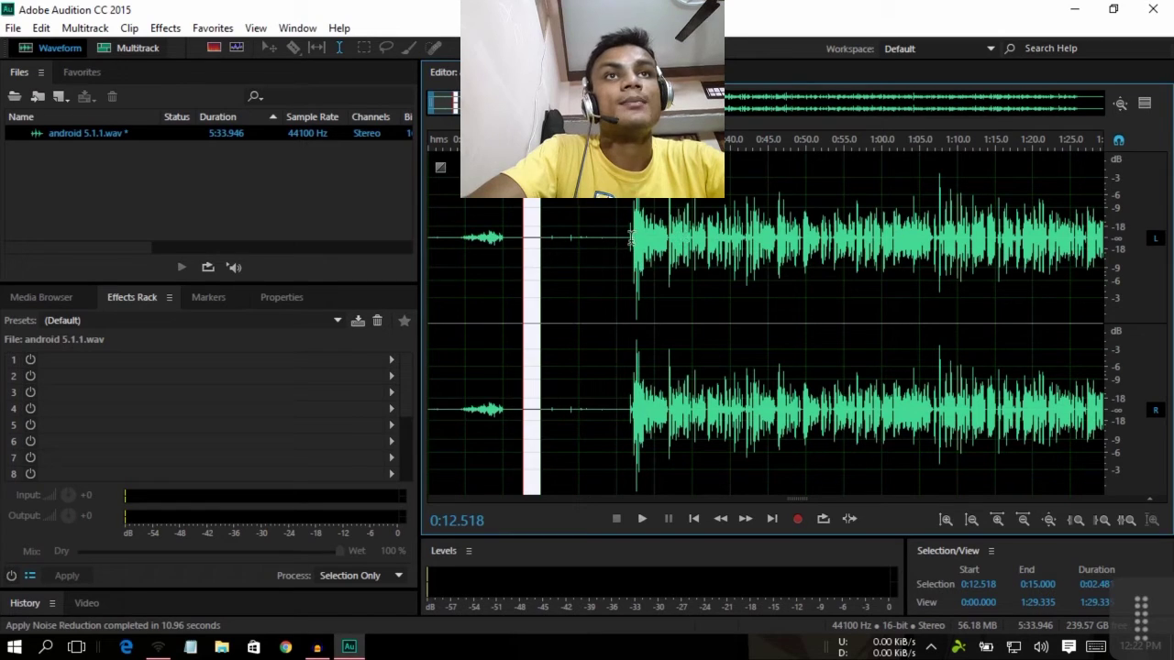
pyautogui.moveTo(630, 241); pyautogui.dragTo(1012, 267)
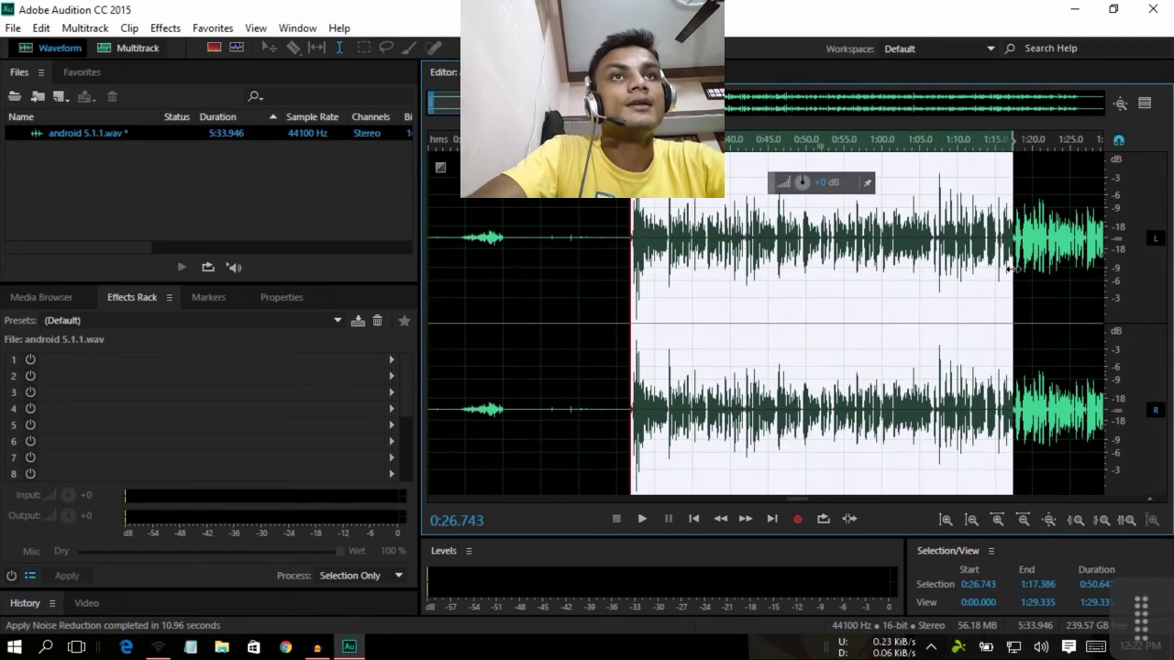
# Play the cleaned audio from 0:25.000 and stop at 0:29.933
pyautogui.click(623, 236)
pyautogui.click(646, 518)
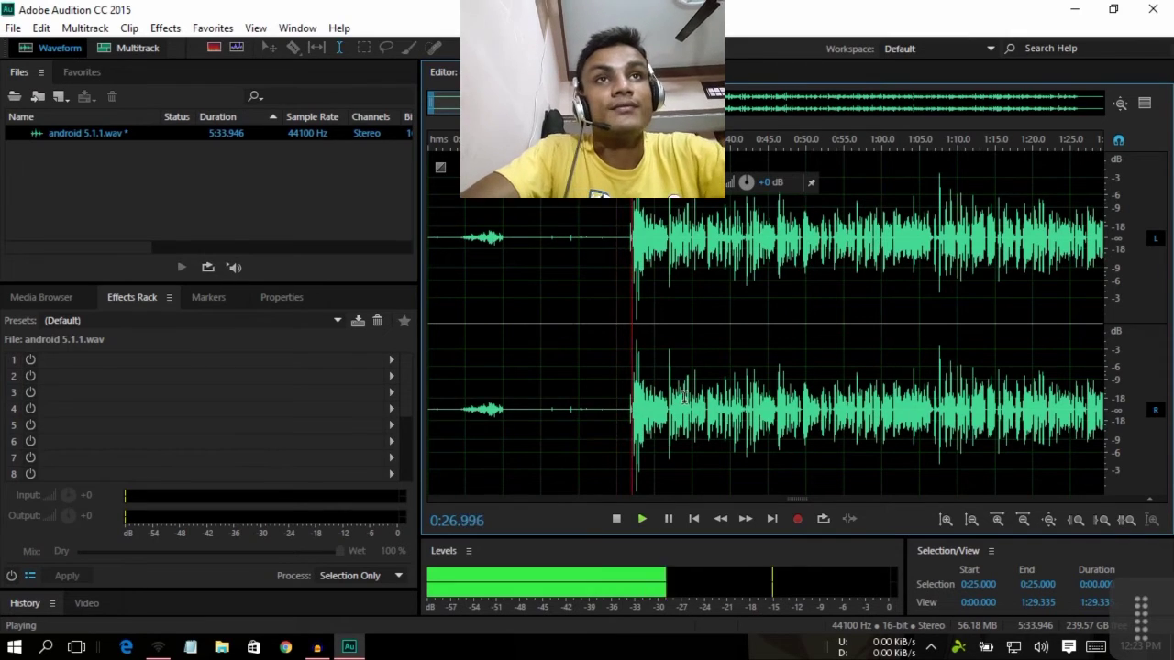
pyautogui.click(616, 519)
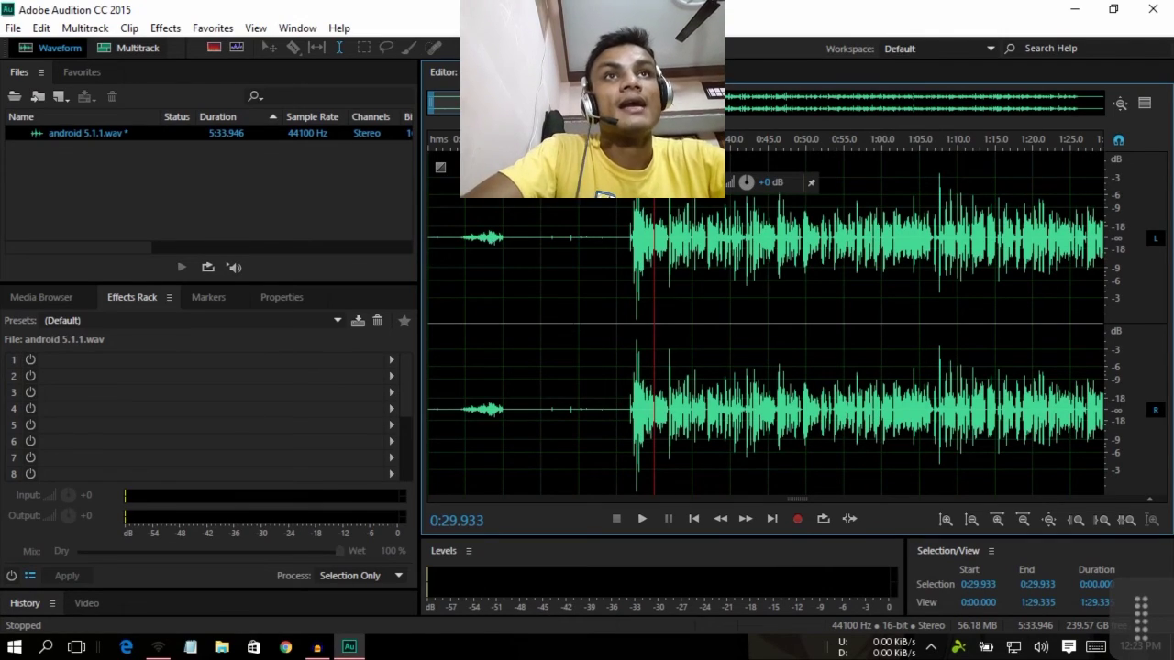
# Widen the waveform view to span nearly the whole recording, 0:00 to 5:32
pyautogui.moveTo(612, 109); pyautogui.dragTo(1095, 116)
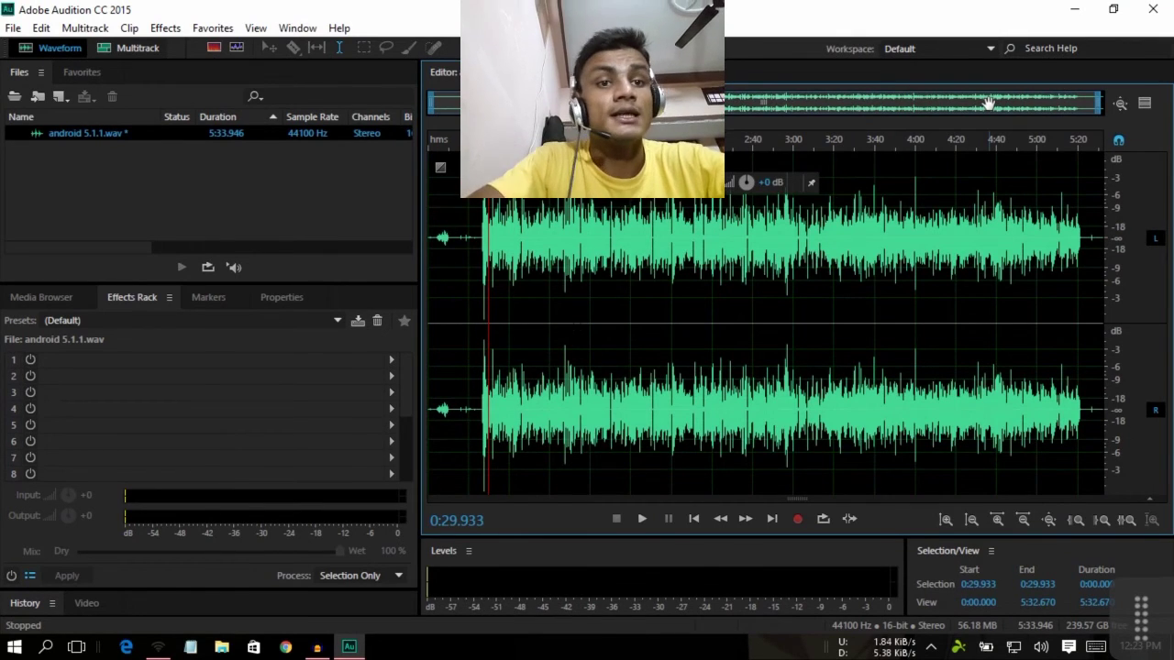